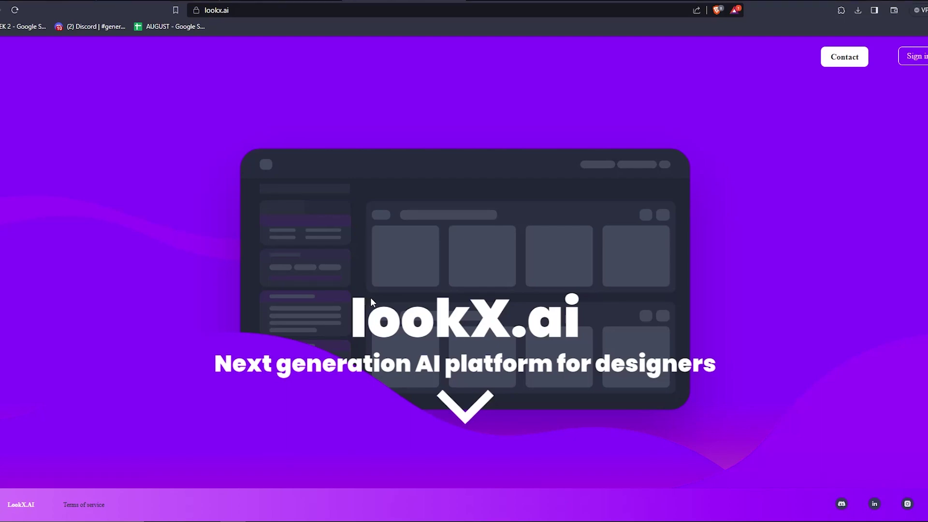
# Step: Scroll up and down through the LookX AI landing page features
pyautogui.scroll(-2, 358, 290)
pyautogui.scroll(-1, 343, 263)
pyautogui.scroll(3, 343, 264)
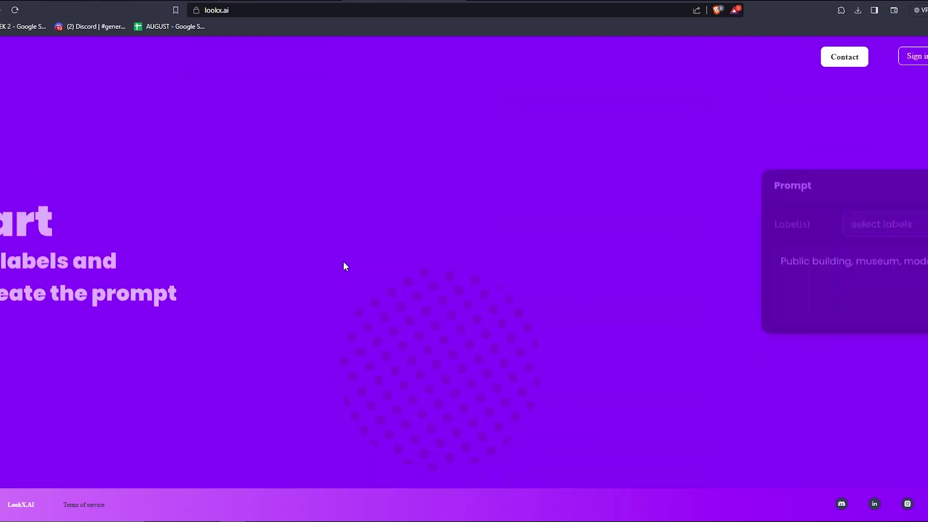
pyautogui.scroll(-3, 346, 280)
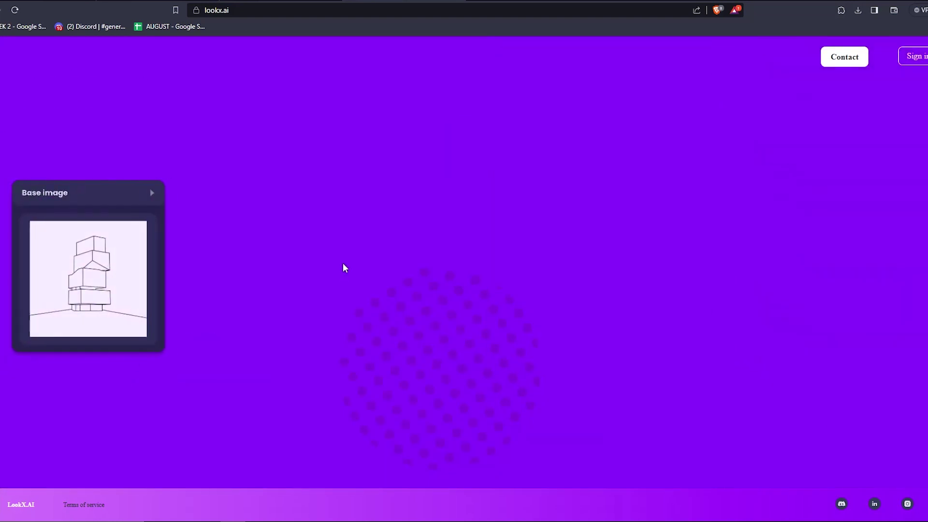
pyautogui.scroll(2, 345, 266)
pyautogui.scroll(-3, 263, 266)
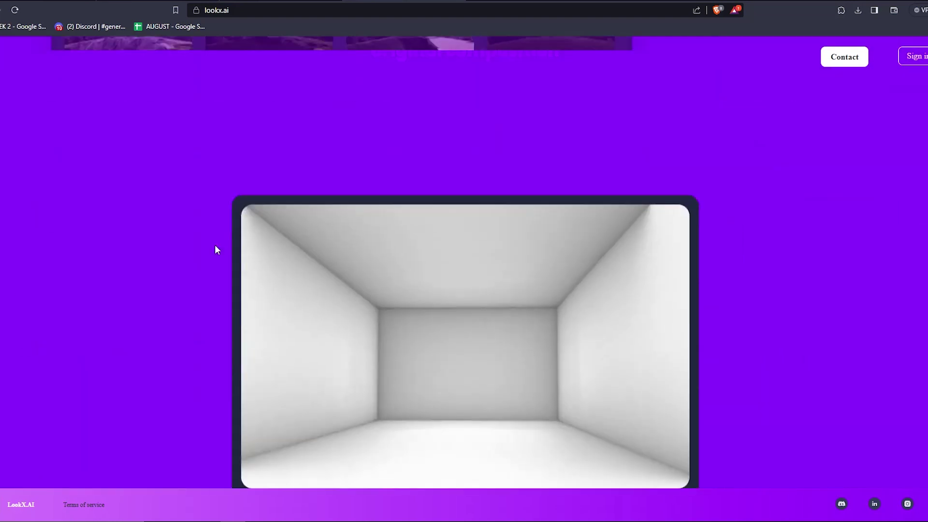
pyautogui.scroll(-1, 178, 271)
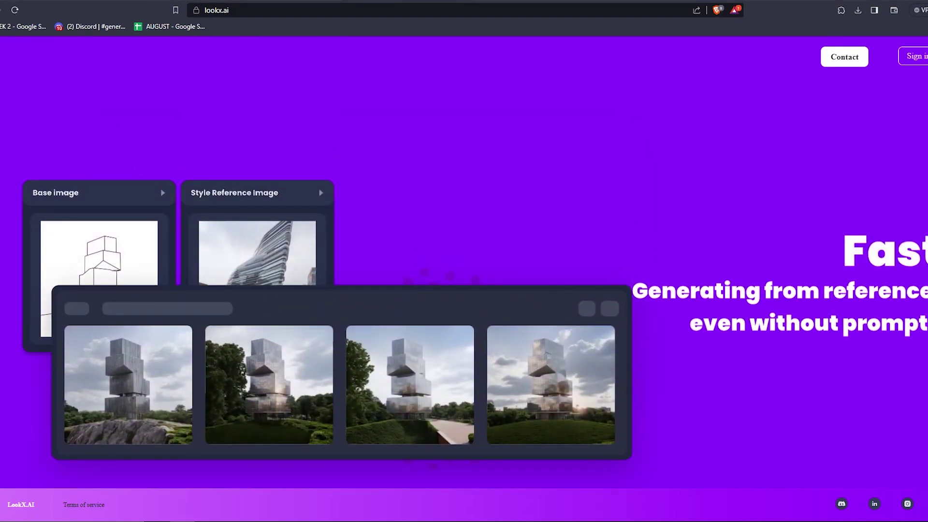
pyautogui.scroll(-2, 324, 288)
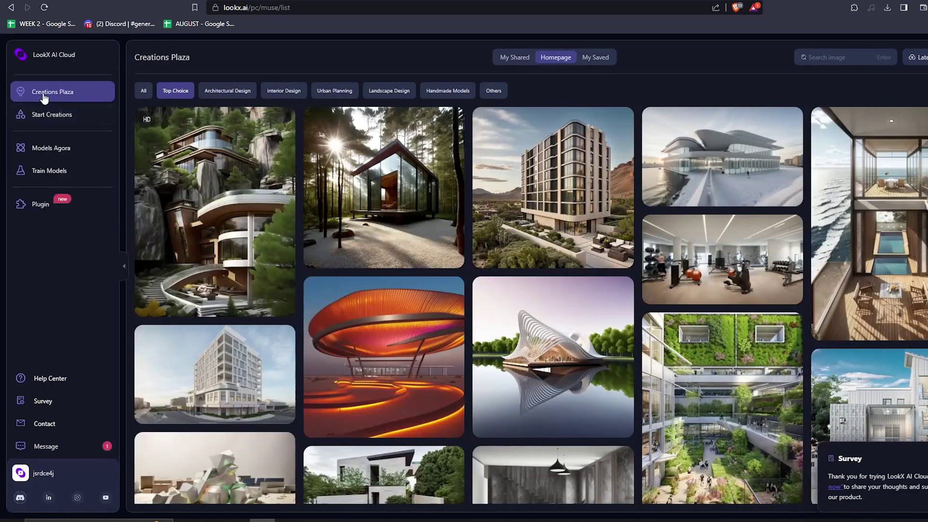
# Step: Browse the Creations Plaza gallery and open the white corner apartment-building render
pyautogui.scroll(-6, 373, 223)
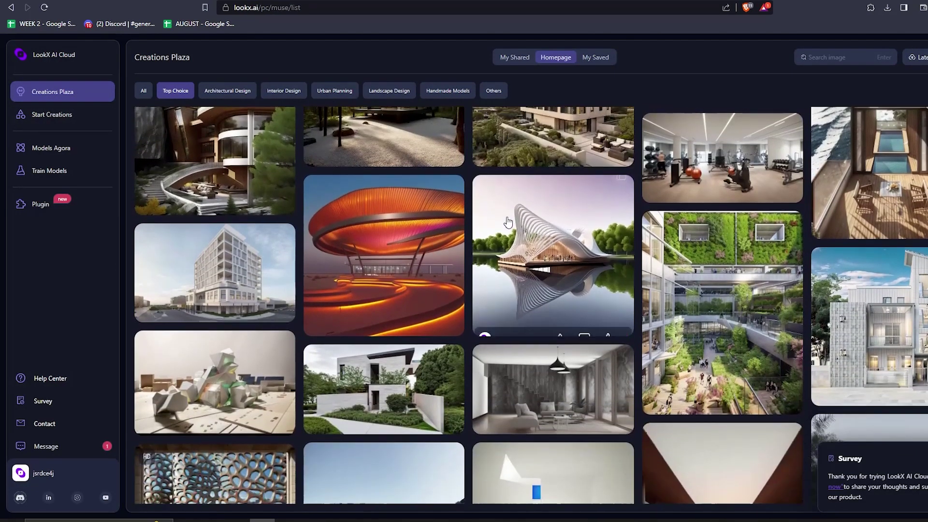
pyautogui.scroll(-4, 288, 264)
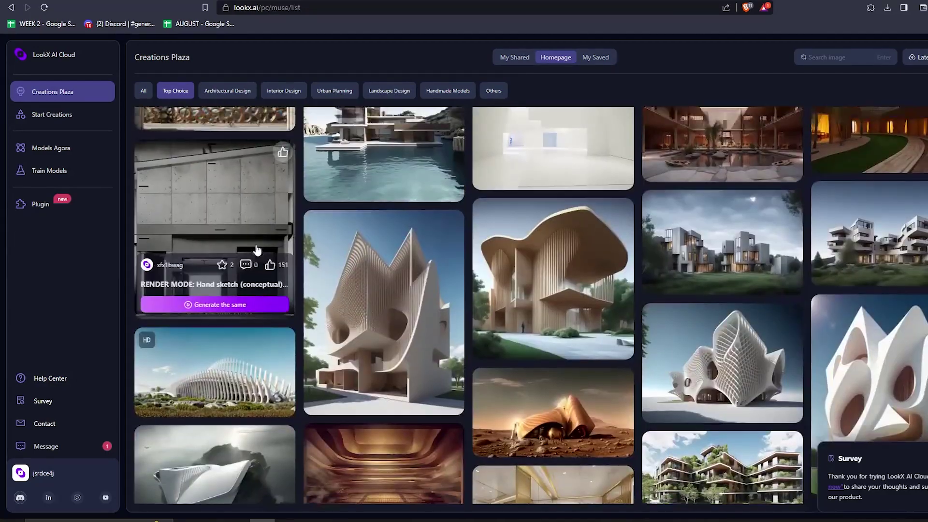
pyautogui.scroll(10, 265, 237)
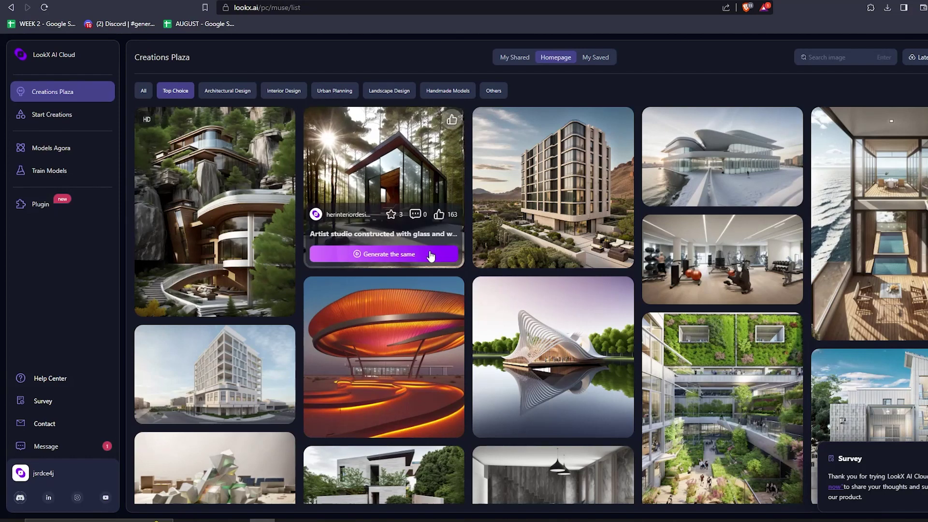
pyautogui.click(192, 350)
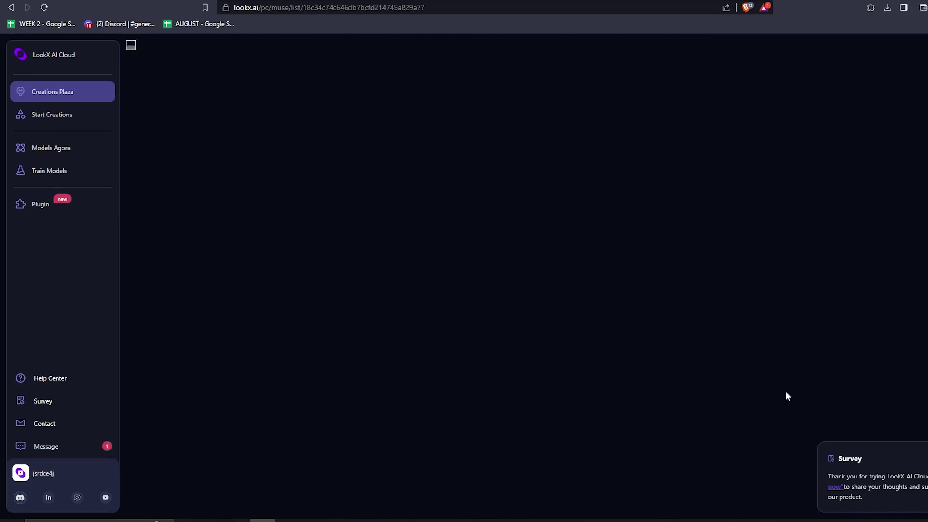
# Step: Preview and pan the render's base sketch, compare it with the render, then return to Creations Plaza
pyautogui.scroll(-1, 879, 403)
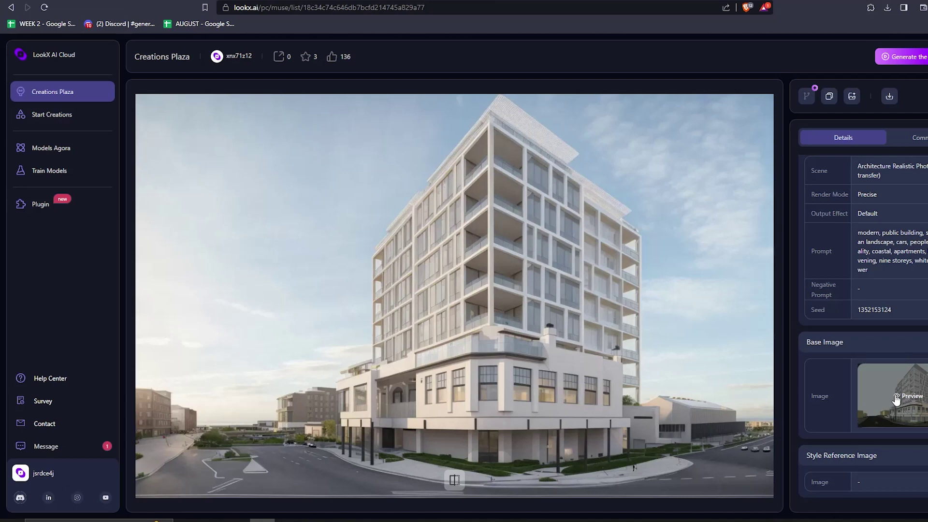
pyautogui.click(903, 400)
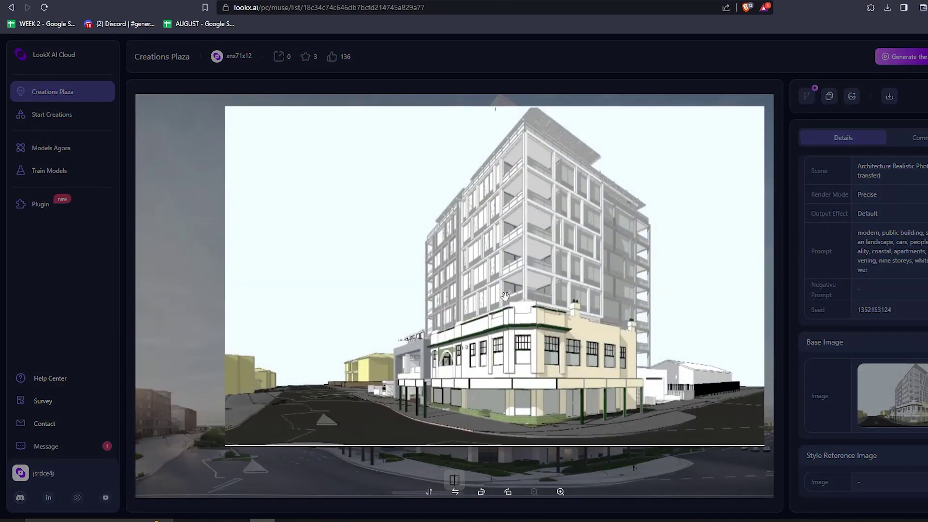
pyautogui.moveTo(505, 296); pyautogui.dragTo(740, 404)
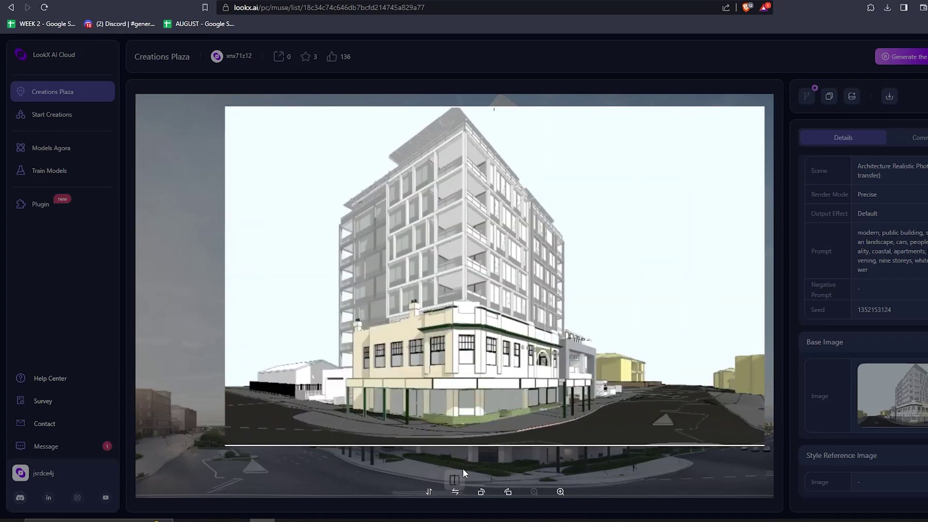
pyautogui.click(454, 478)
pyautogui.click(57, 93)
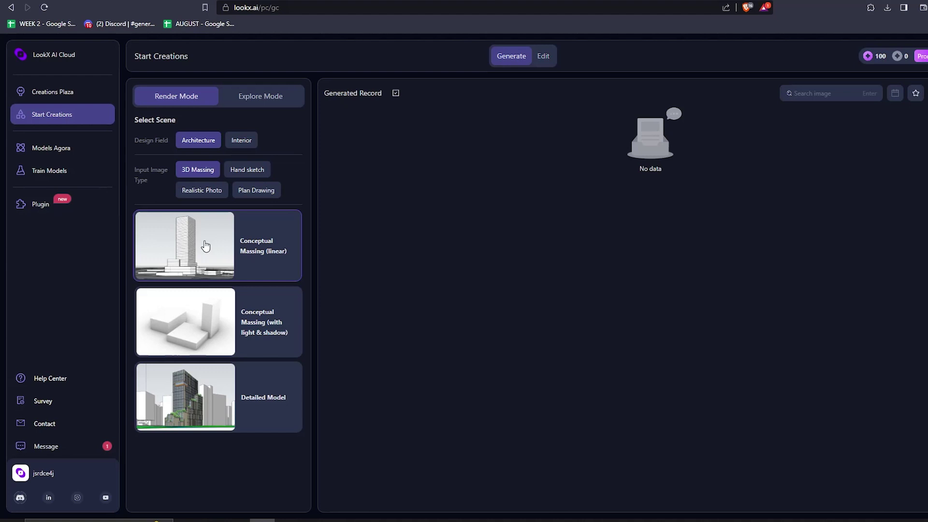
# Step: Choose the Conceptual Massing (linear) scene with Rendering Style output, and bring up the prompt labels
pyautogui.click(175, 248)
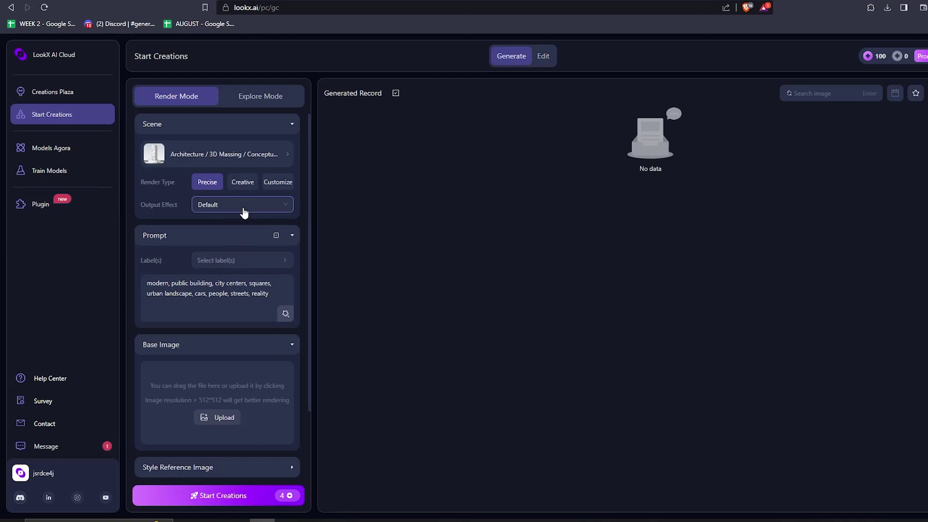
pyautogui.click(244, 210)
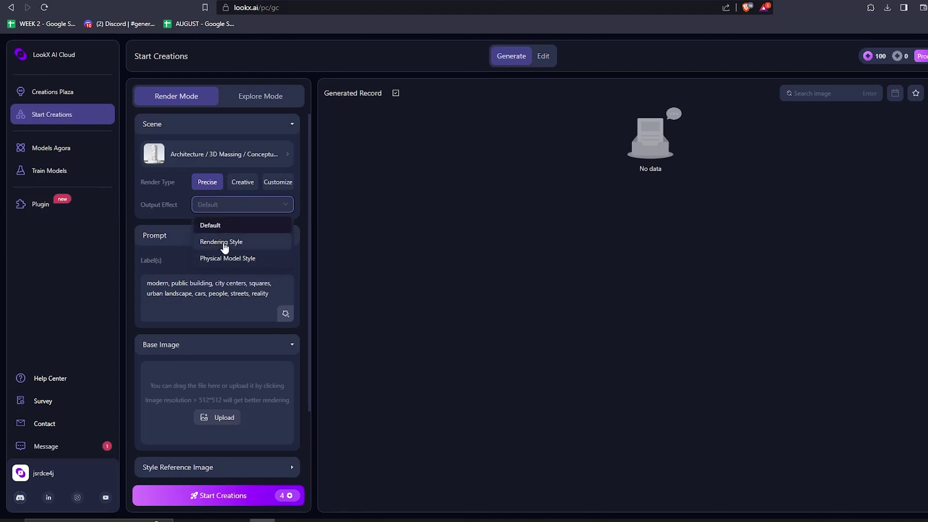
pyautogui.click(221, 246)
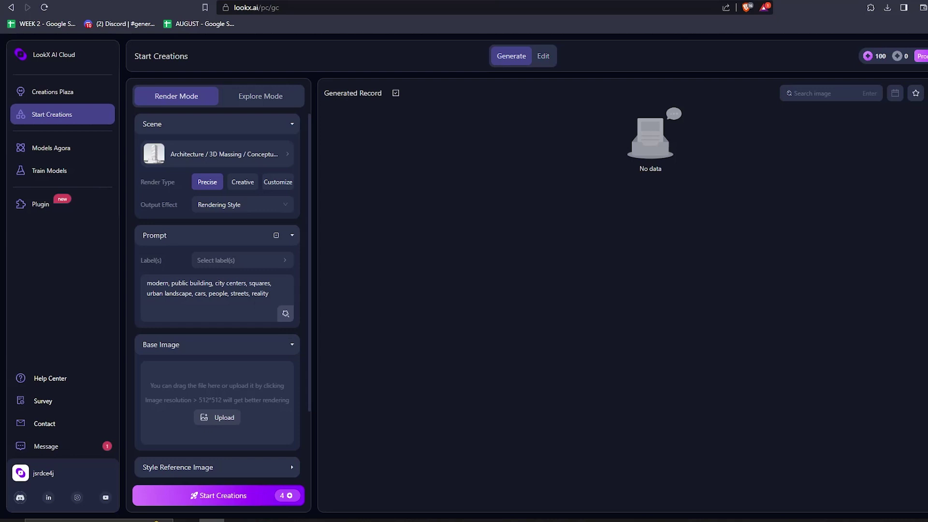
pyautogui.click(240, 260)
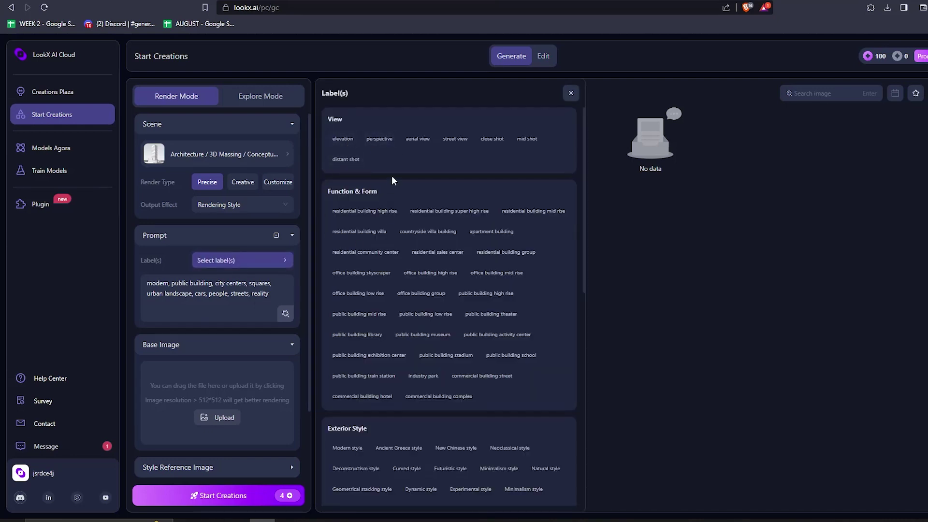
# Step: Add the elevation label to the prompt and scroll through the remaining label tags
pyautogui.click(343, 139)
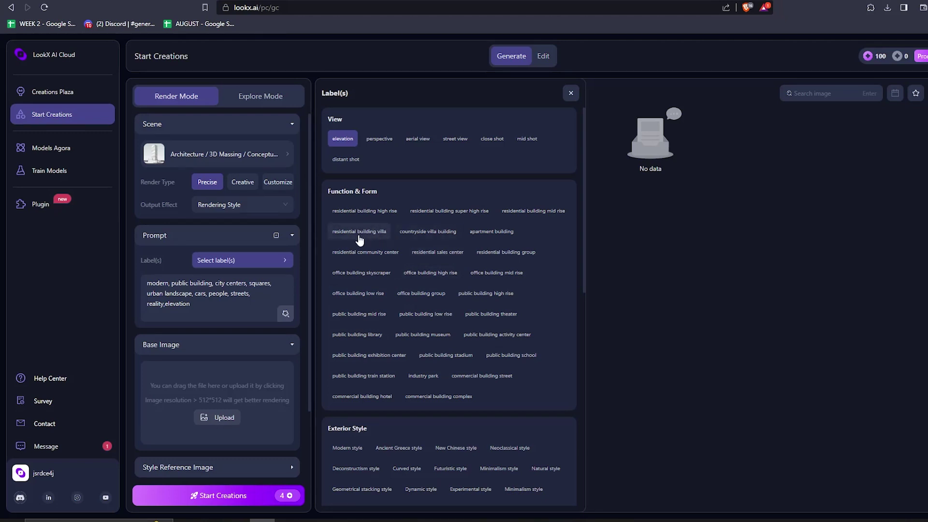
pyautogui.scroll(-5, 410, 244)
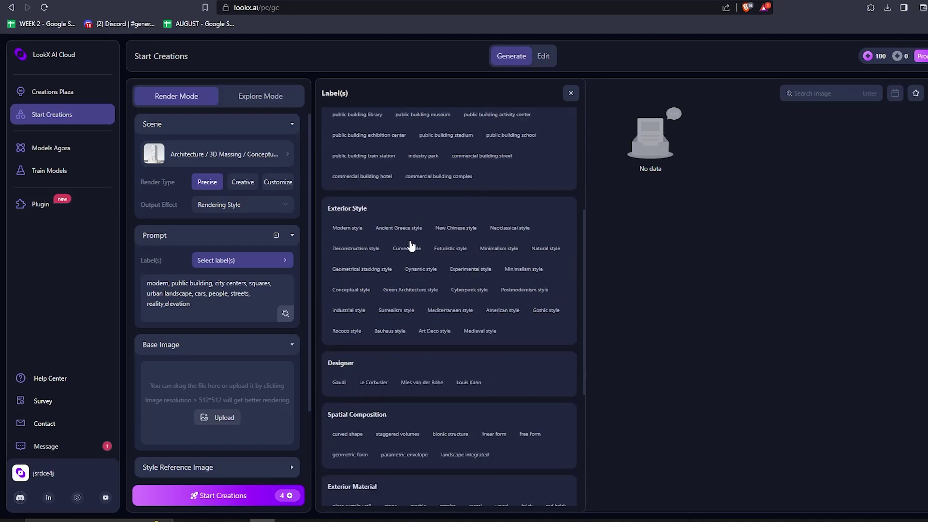
pyautogui.scroll(-3, 379, 215)
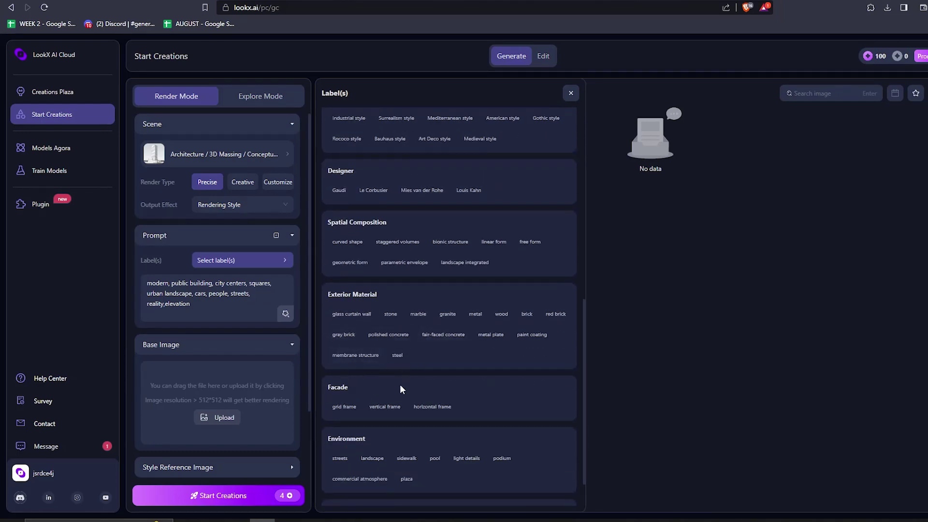
pyautogui.scroll(-1, 400, 342)
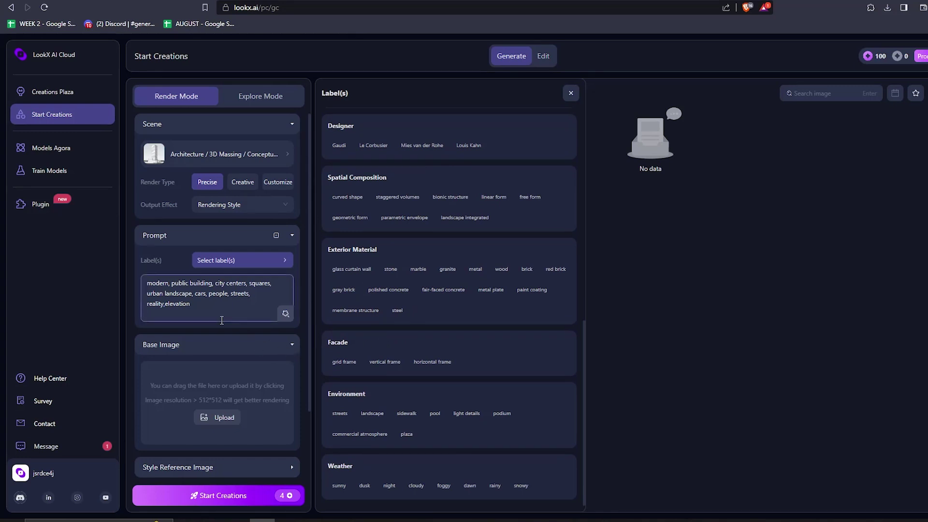
pyautogui.scroll(-3, 224, 326)
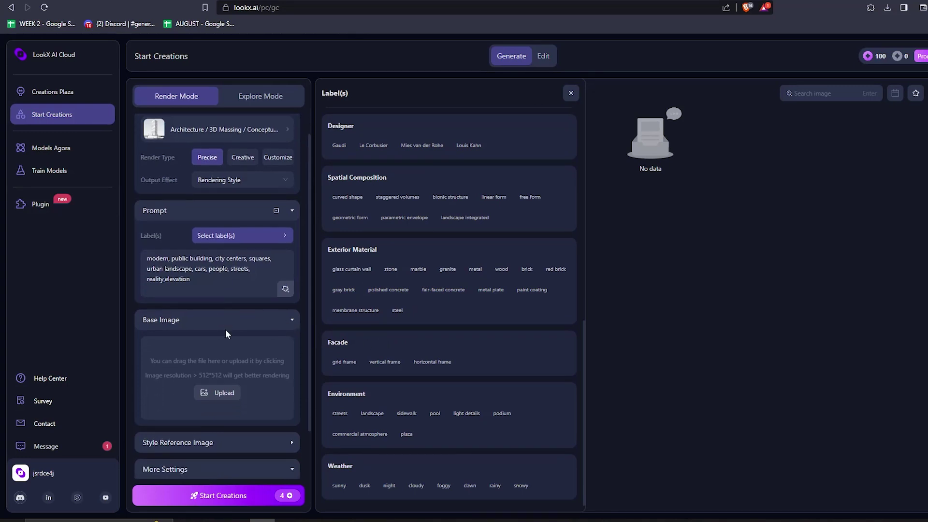
# Step: Upload the cartoon building as the base image and the glass tower photo as style reference
pyautogui.click(248, 180)
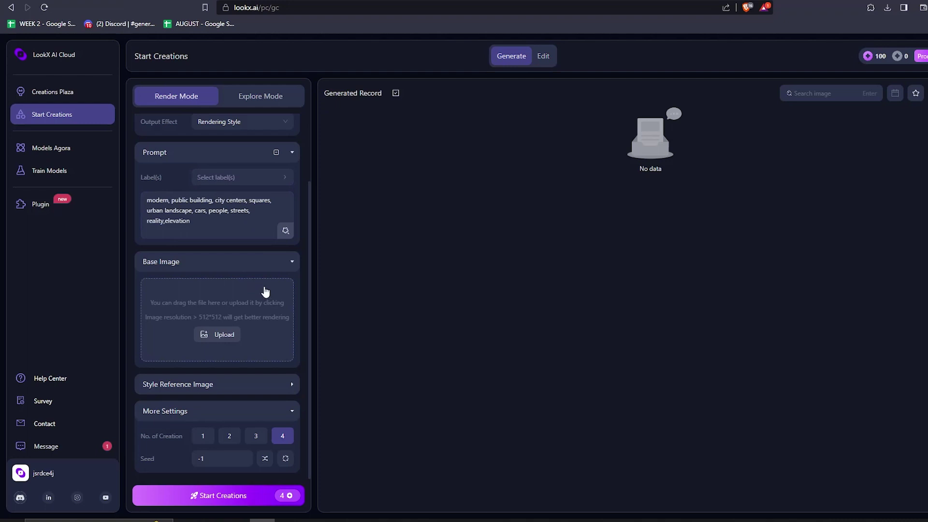
pyautogui.click(240, 387)
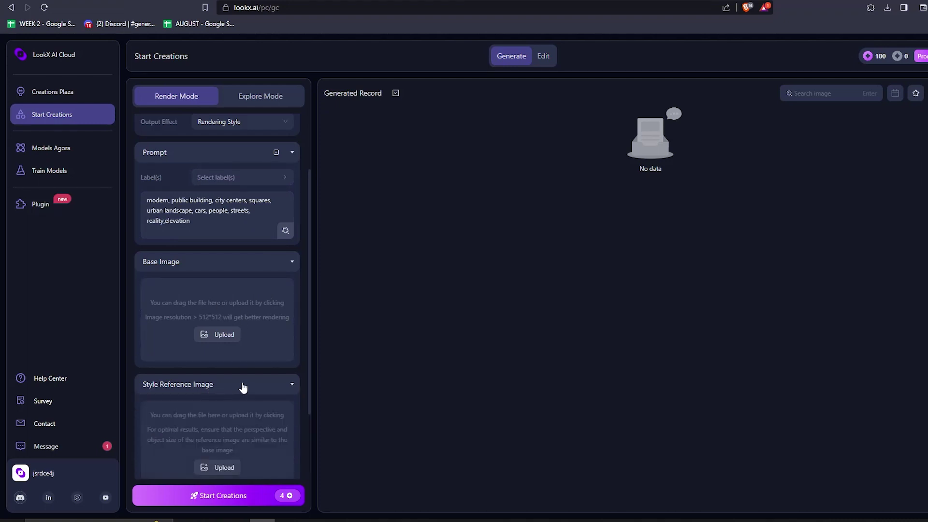
pyautogui.scroll(-2, 203, 286)
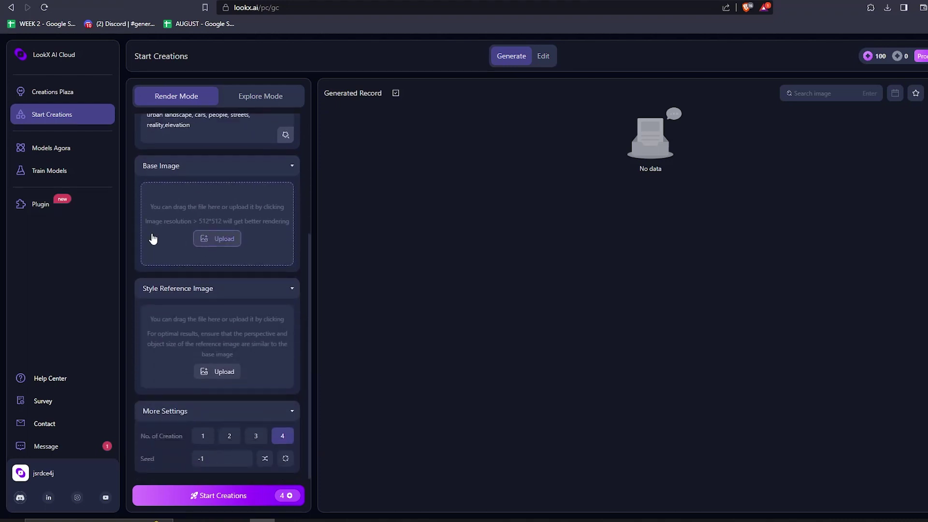
pyautogui.click(216, 239)
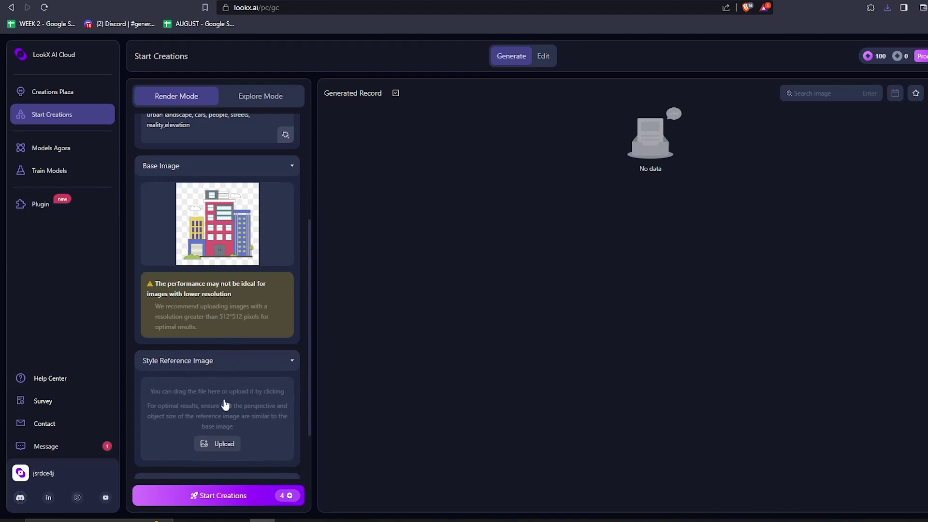
pyautogui.click(215, 443)
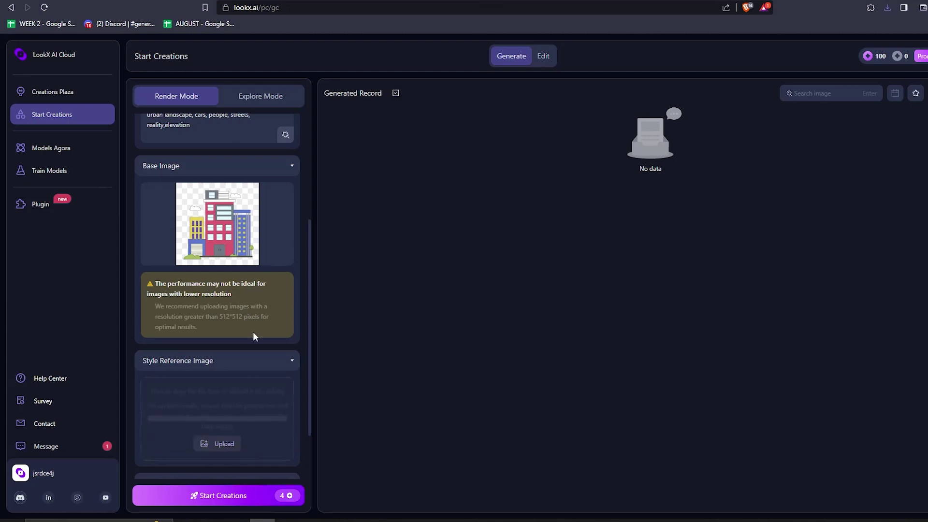
pyautogui.scroll(-2, 300, 303)
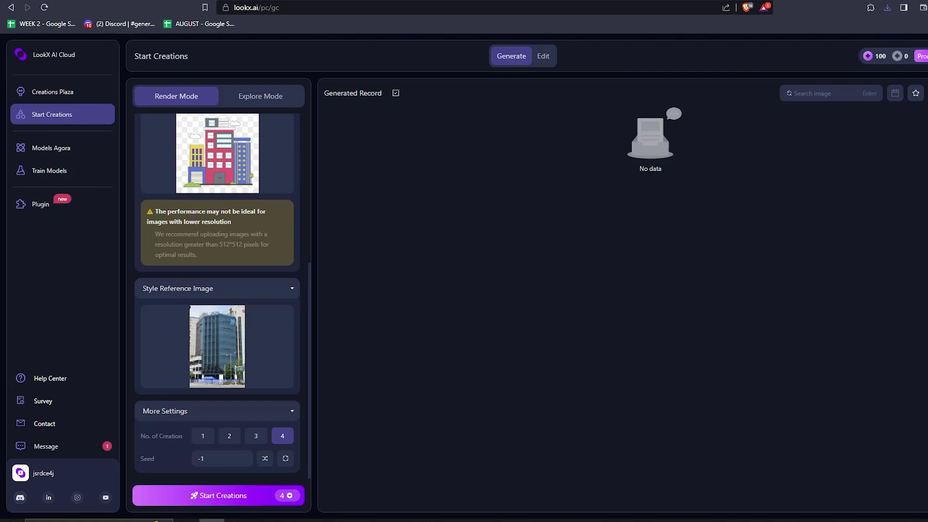
# Step: Generate a single render (No. of Creation 1) and open its details page
pyautogui.click(203, 435)
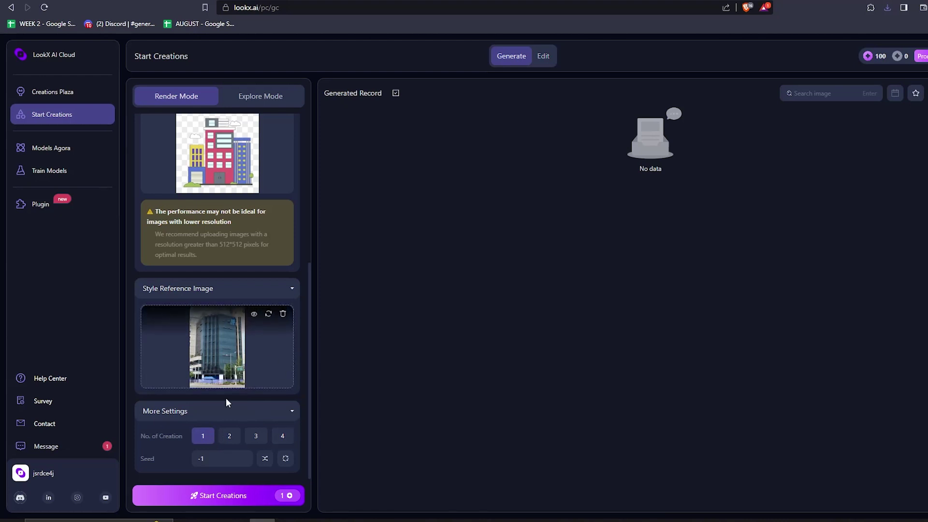
pyautogui.click(245, 495)
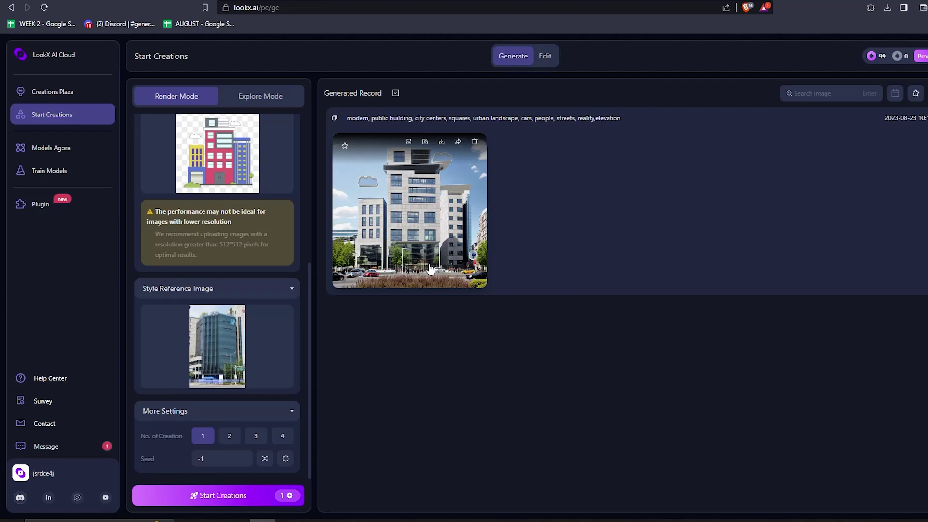
pyautogui.click(420, 245)
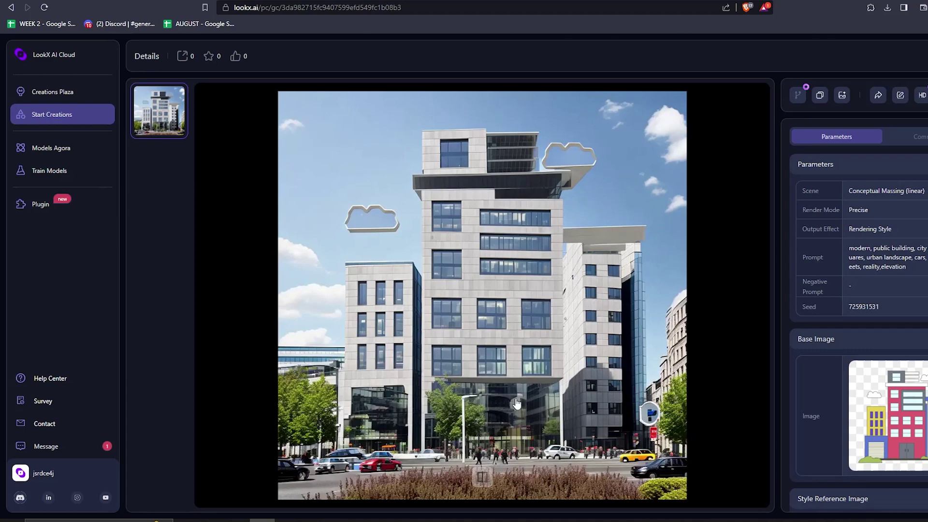
# Step: Leave the details page and glance at the label list before dismissing it
pyautogui.hotkey('alt', 'Left')
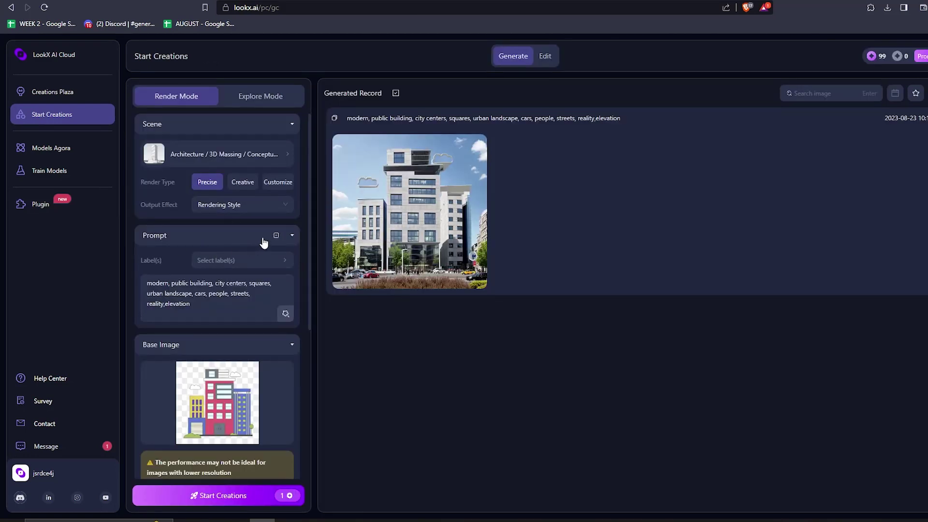
pyautogui.click(216, 260)
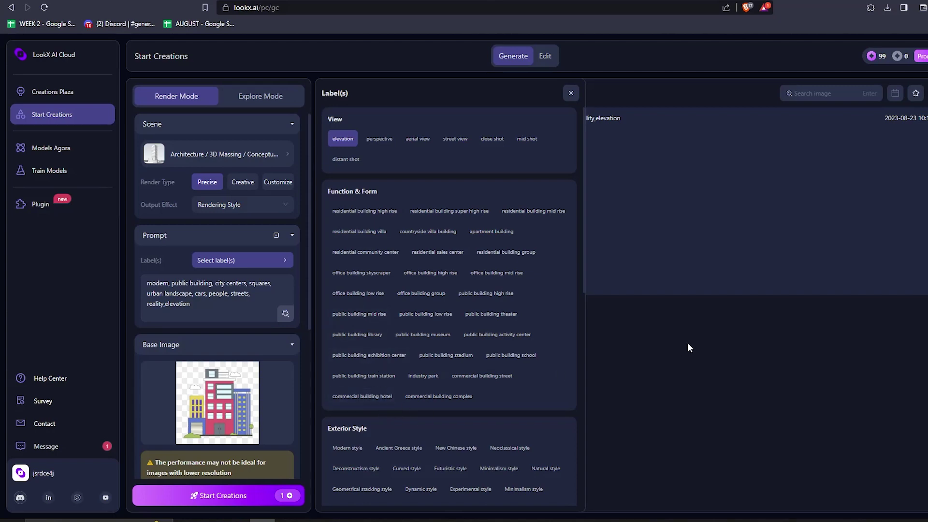
pyautogui.click(571, 93)
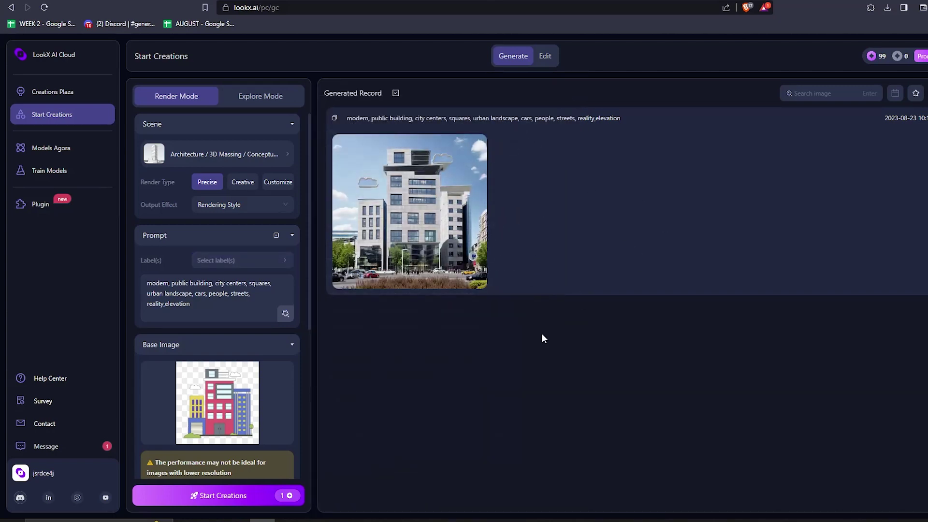
# Step: Reopen the render's details and slide the comparison to reveal more of the photoreal building
pyautogui.click(408, 242)
pyautogui.scroll(-4, 868, 293)
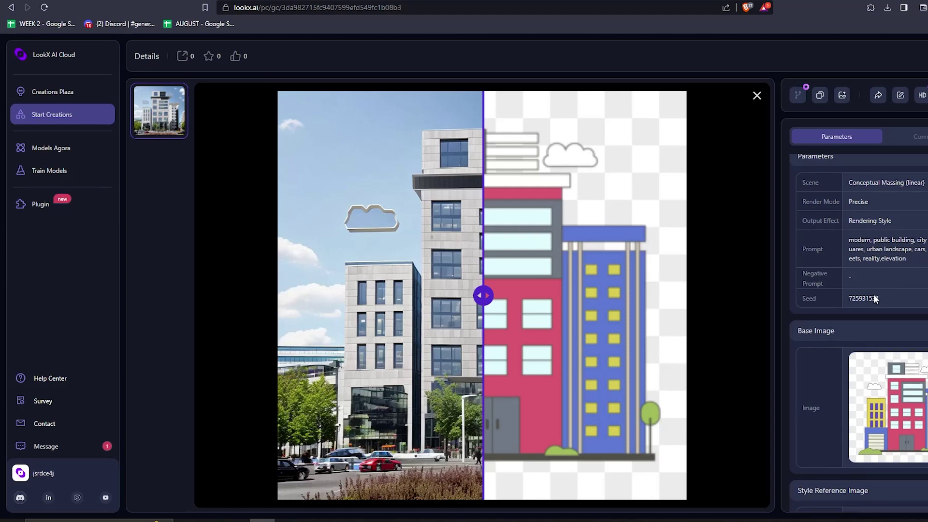
pyautogui.moveTo(870, 345)
pyautogui.scroll(1, 870, 345)
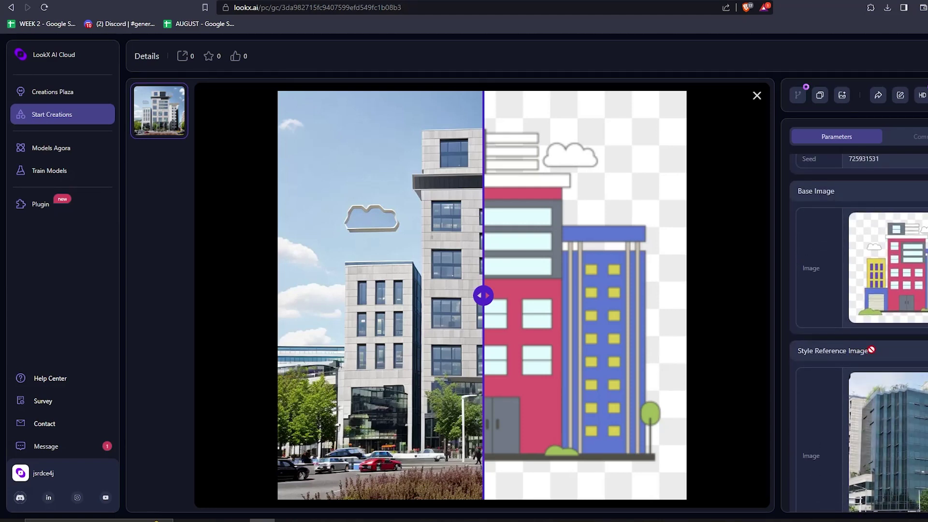
pyautogui.moveTo(495, 300); pyautogui.dragTo(476, 309)
# Step: Scroll the parameters and shift the comparison slider to show the cartoon original
pyautogui.scroll(-1, 878, 392)
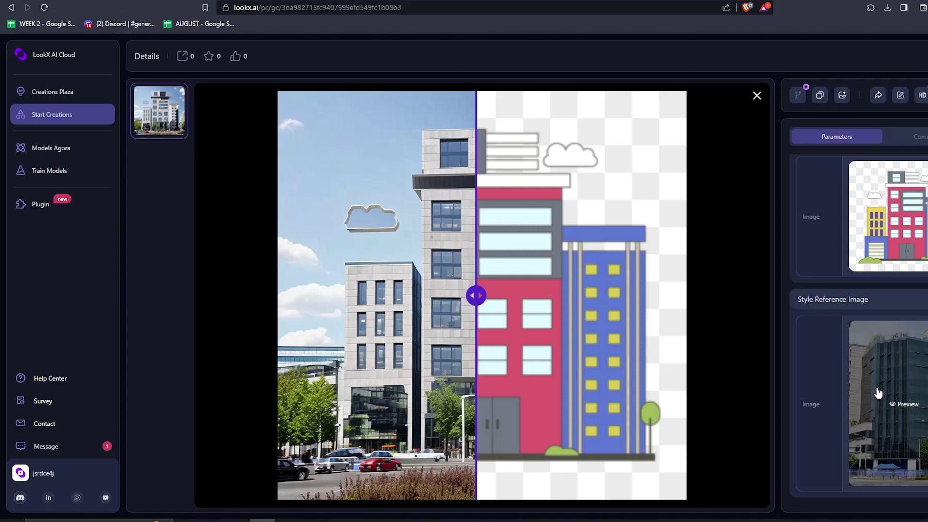
pyautogui.scroll(5, 879, 393)
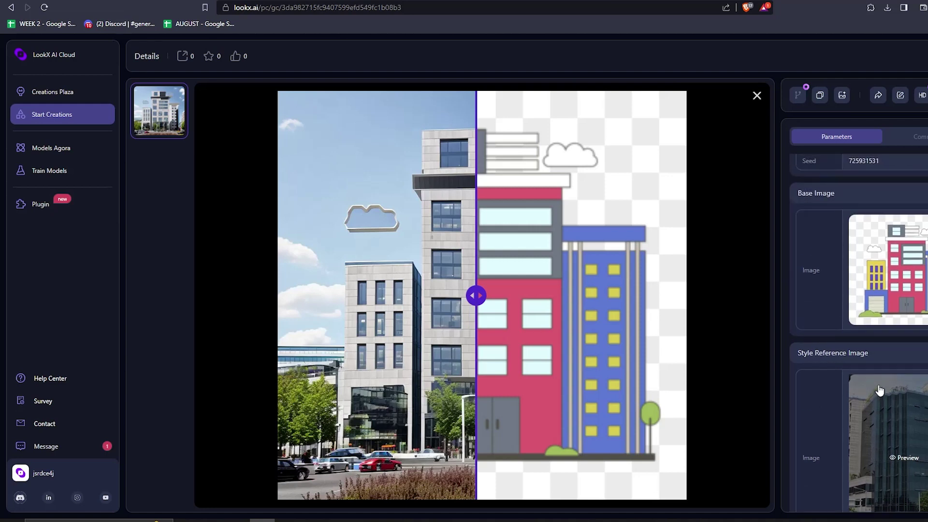
pyautogui.scroll(-5, 879, 392)
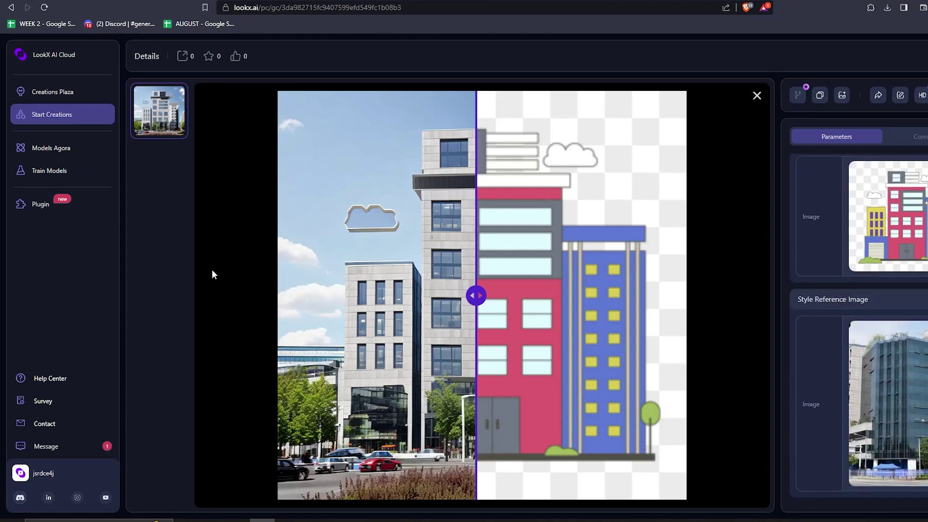
pyautogui.click(64, 121)
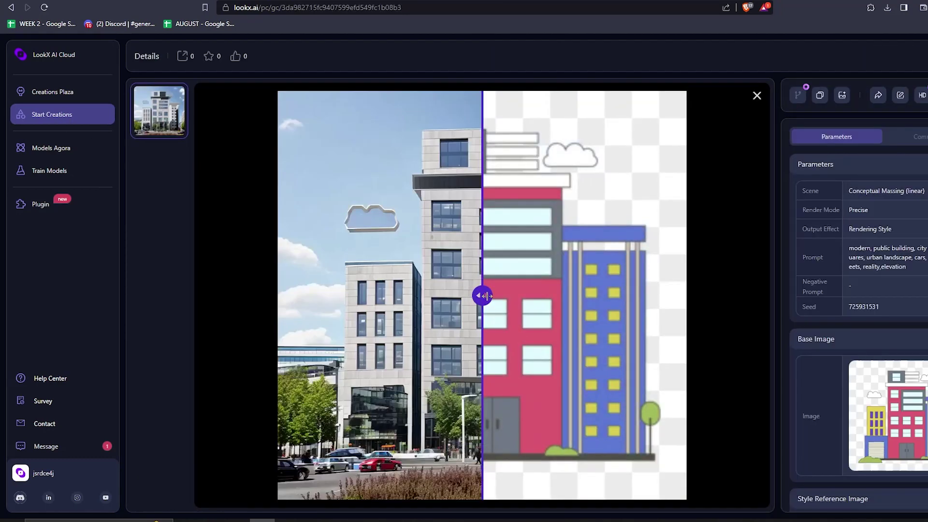
pyautogui.moveTo(485, 296); pyautogui.dragTo(480, 337)
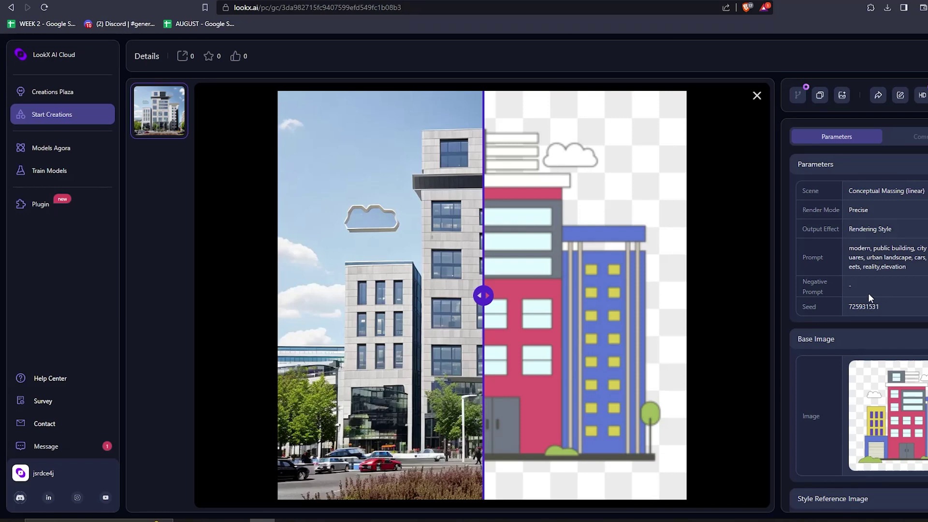
pyautogui.scroll(-4, 870, 294)
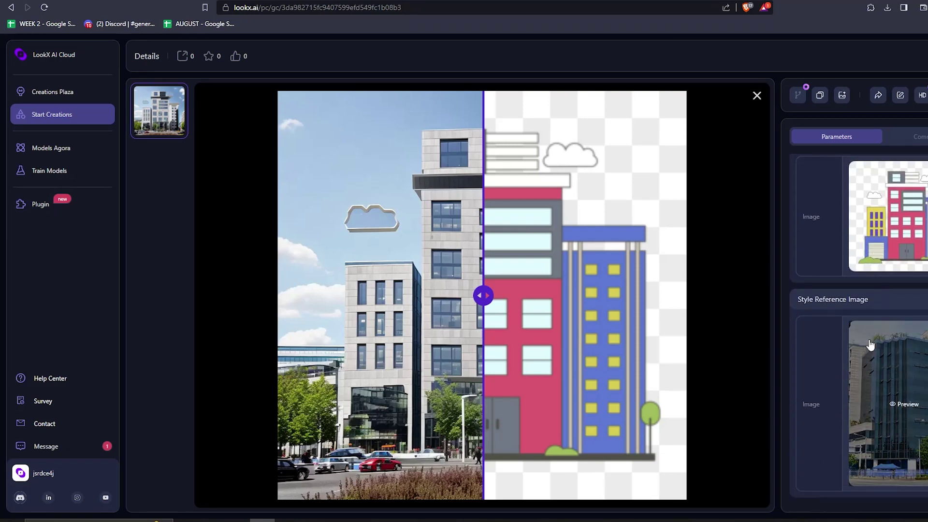